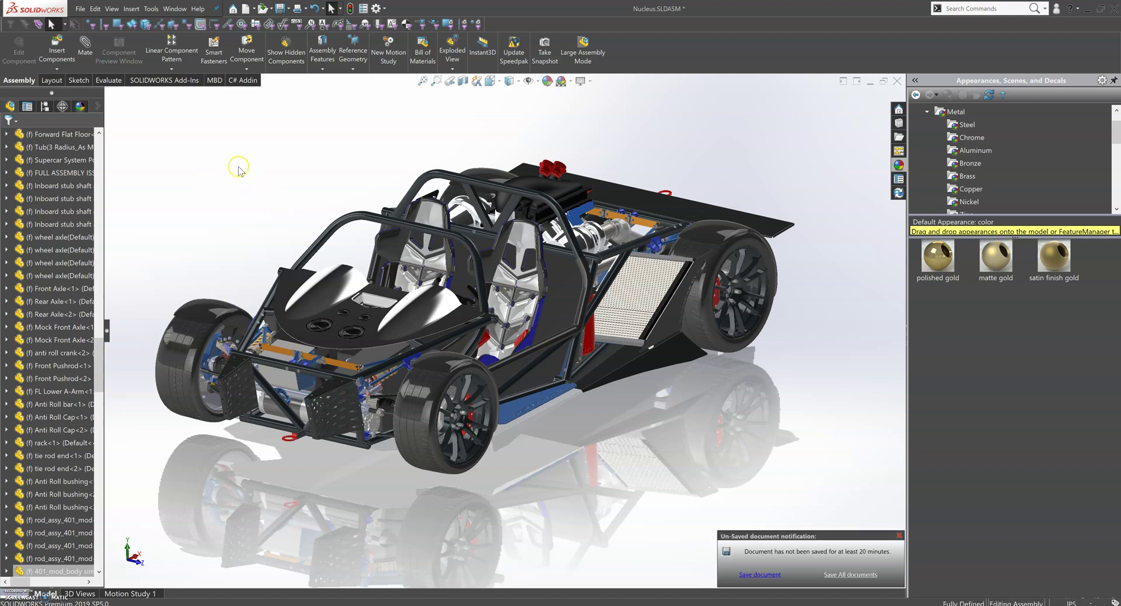
Step: Start saving the assembly as Nucleus.3MF in 3D Manufacturing Format (*.3mf)
{"action": "left_click", "coordinate": [79, 10]}
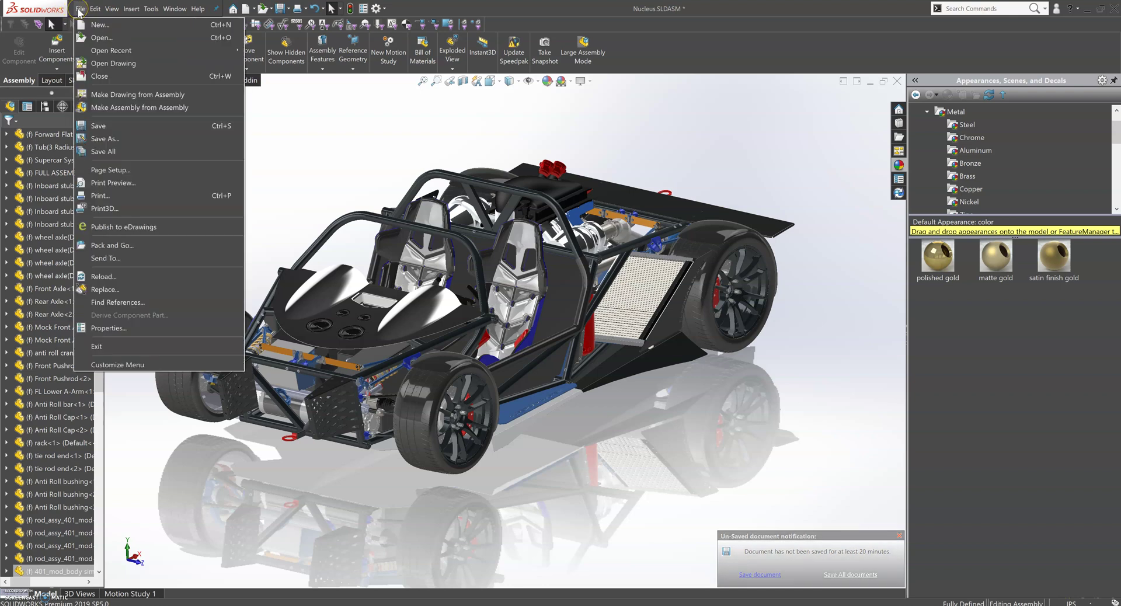
{"action": "left_click", "coordinate": [114, 139]}
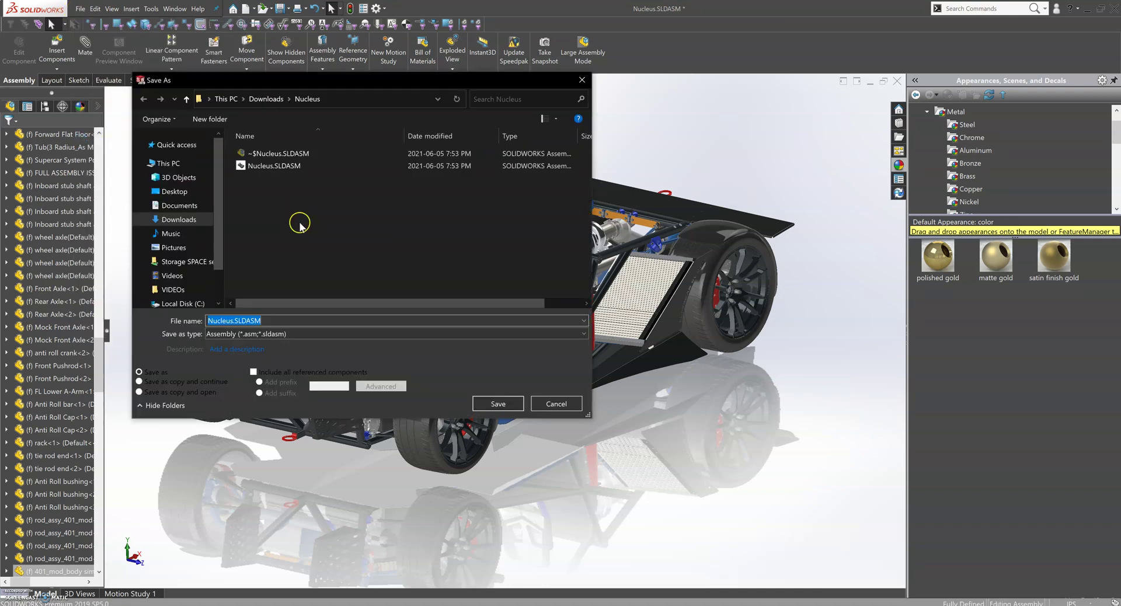
{"action": "left_click", "coordinate": [288, 334]}
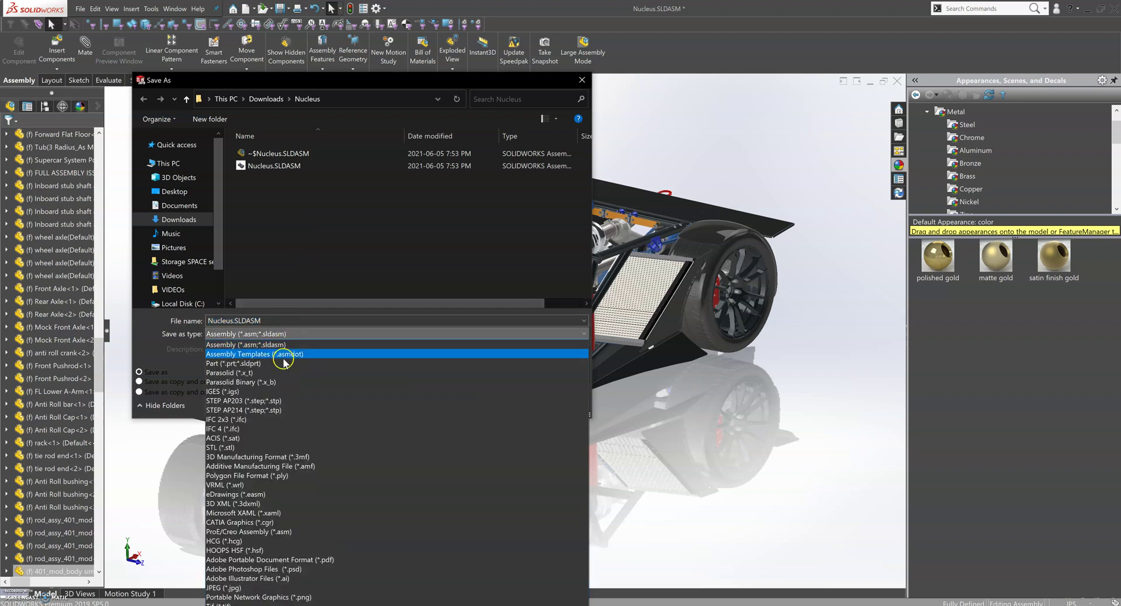
{"action": "left_click", "coordinate": [312, 458]}
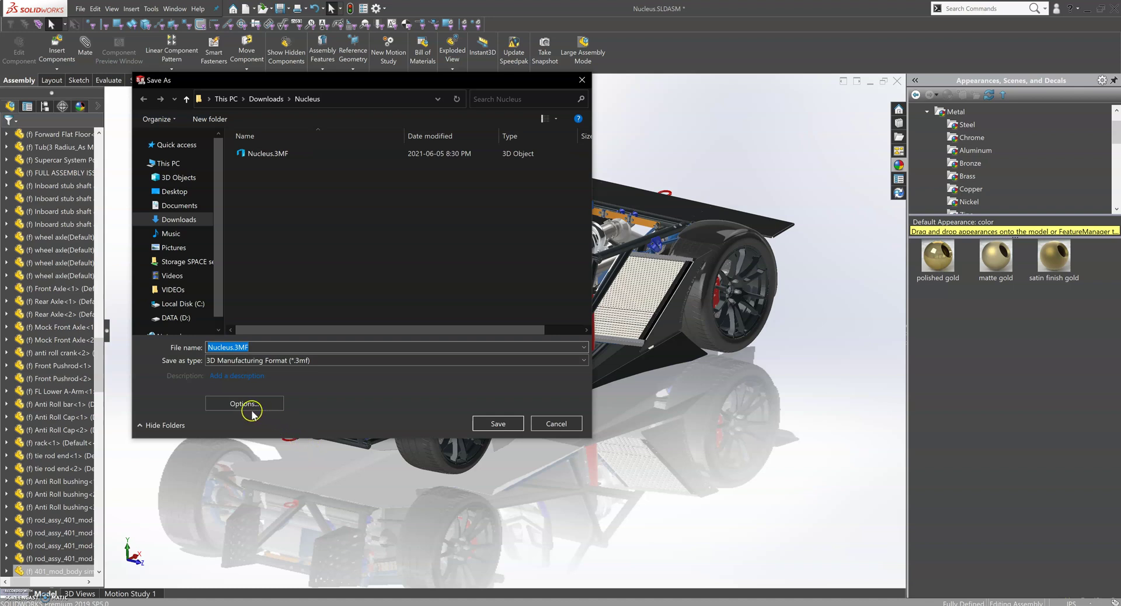
Step: Confirm the 3MF export options: Coarse resolution, Meters, with materials and appearances included
{"action": "left_click", "coordinate": [273, 403]}
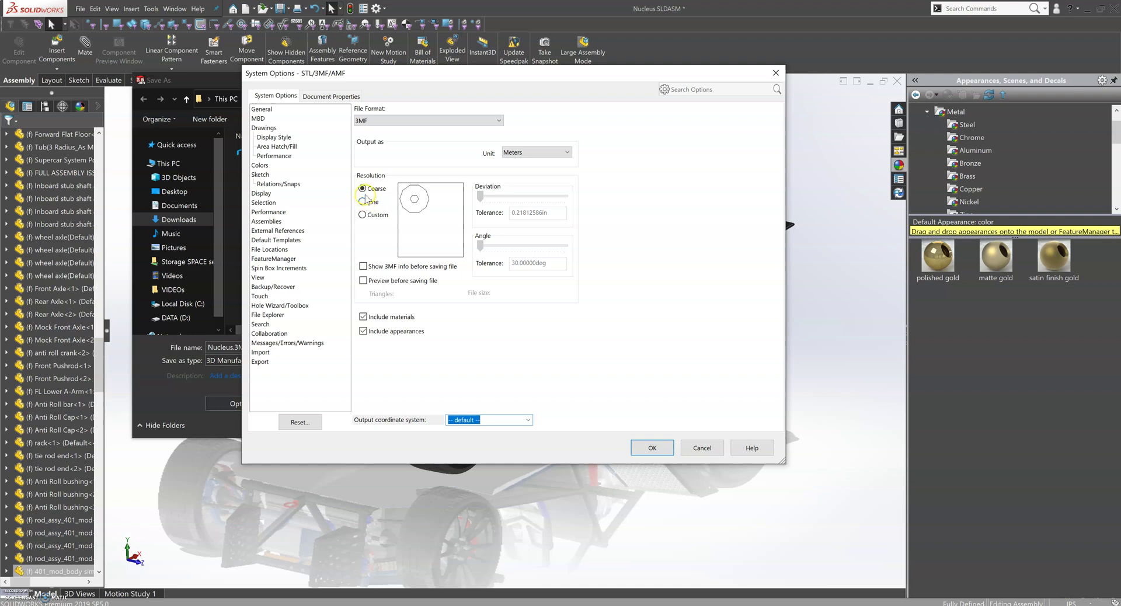
{"action": "left_click", "coordinate": [367, 193]}
{"action": "left_click", "coordinate": [662, 447]}
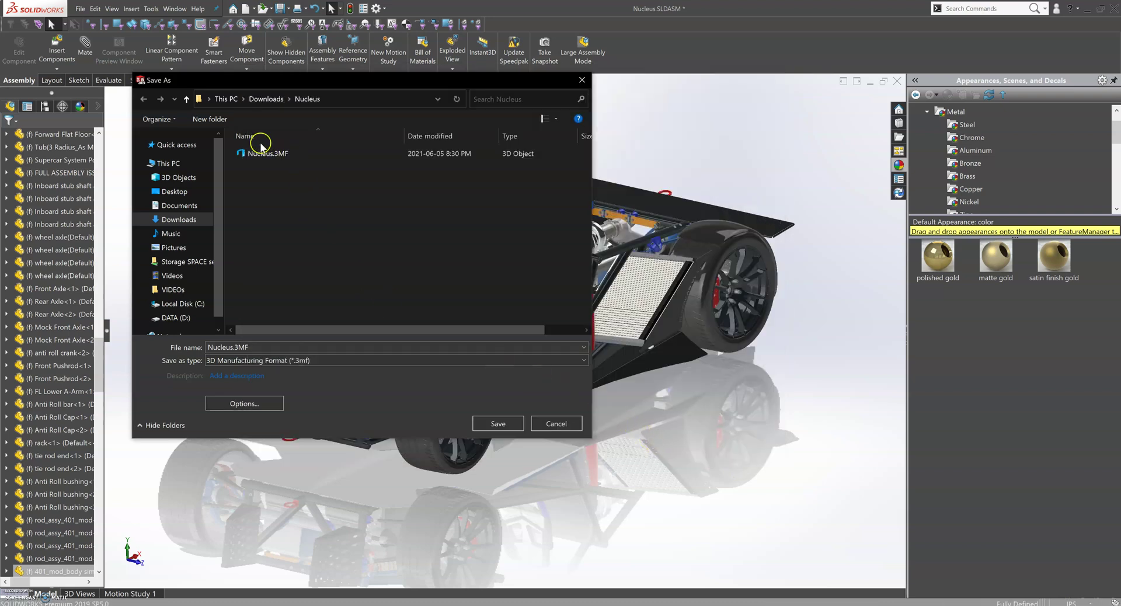
Step: Cancel the Save As dialog and bring the Downloads\Nucleus Explorer window up over Unity
{"action": "left_click", "coordinate": [559, 425]}
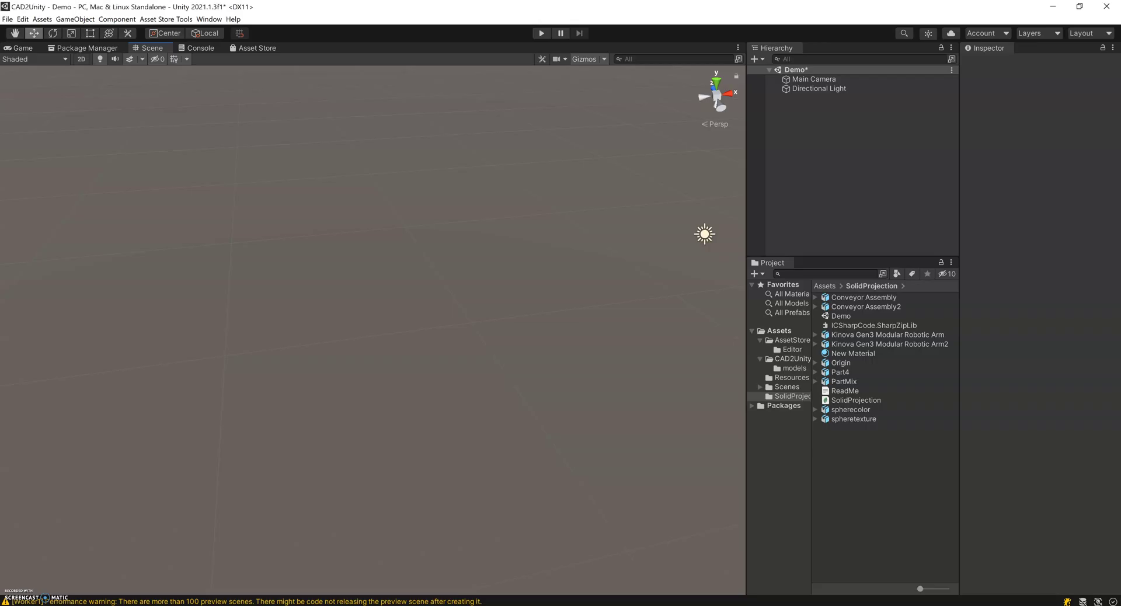
{"action": "mouse_move", "coordinate": [359, 601]}
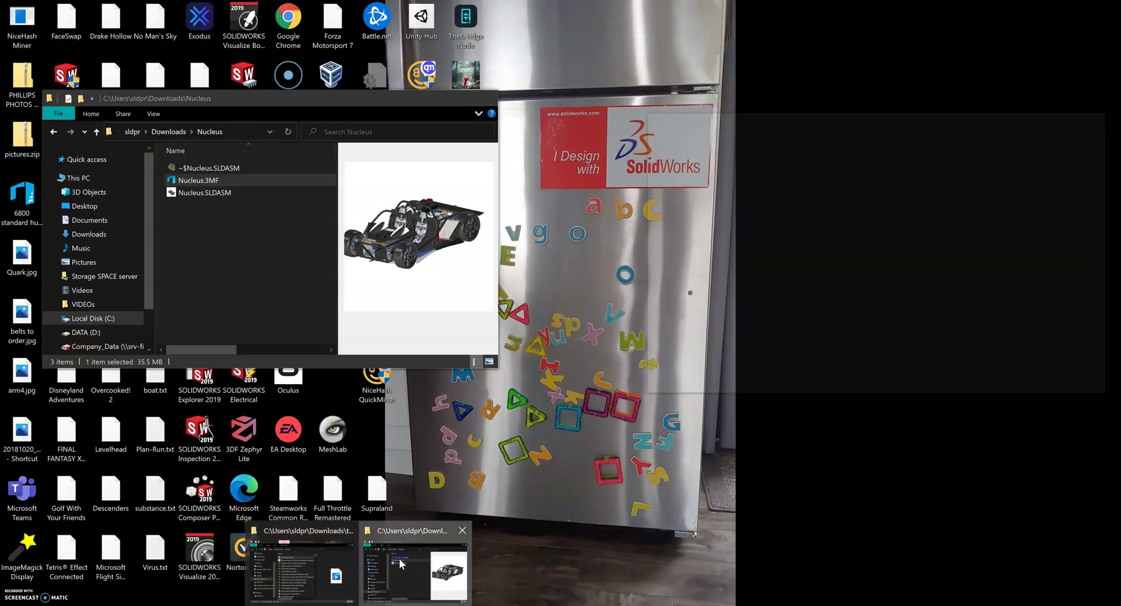
{"action": "left_click", "coordinate": [401, 564]}
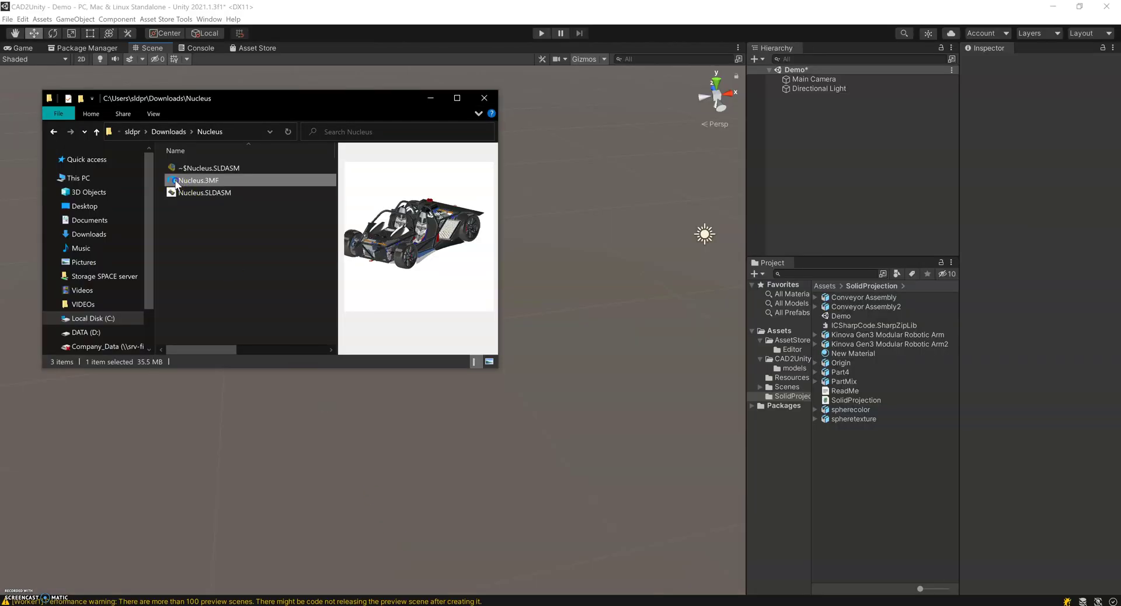
Step: Drag Nucleus.3MF from Explorer into Unity's SolidProjection folder to import it
{"action": "left_click_drag", "start_coordinate": [178, 181], "coordinate": [855, 469]}
{"action": "left_click_drag", "start_coordinate": [257, 308], "coordinate": [848, 477]}
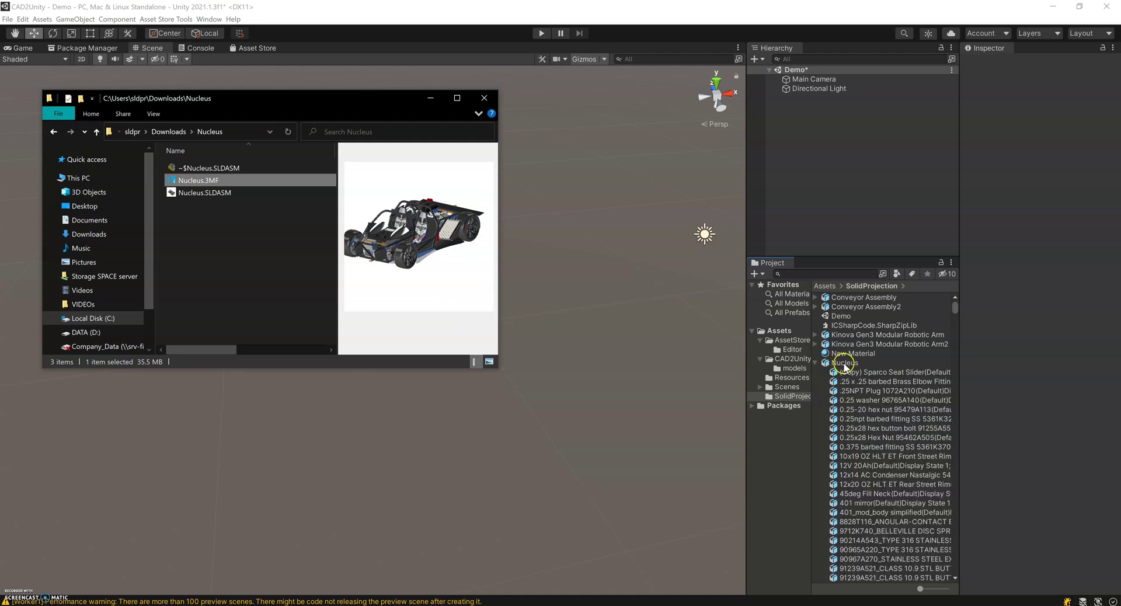
Step: Drag the imported Nucleus model into the Demo scene hierarchy and frame it in the Scene view
{"action": "left_click", "coordinate": [843, 363]}
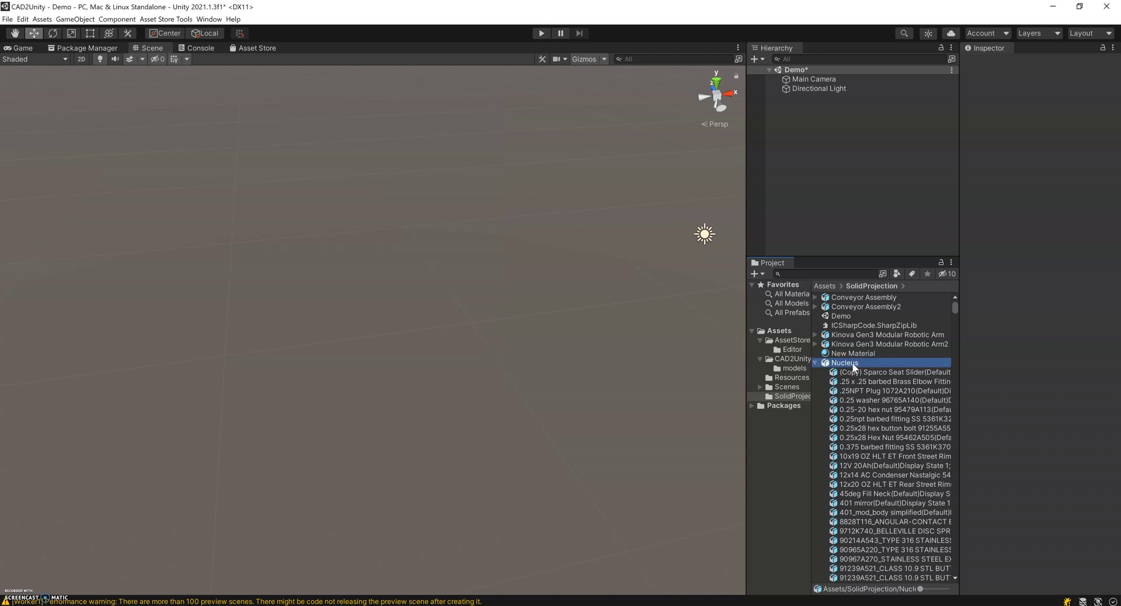
{"action": "left_click", "coordinate": [848, 363]}
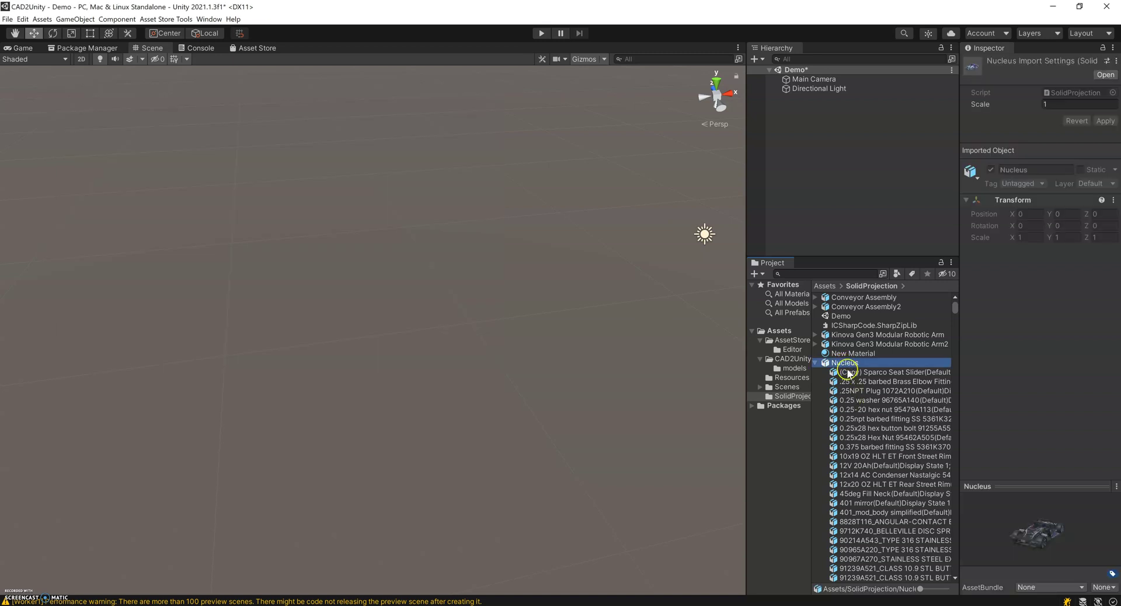
{"action": "left_click_drag", "start_coordinate": [850, 362], "coordinate": [817, 146]}
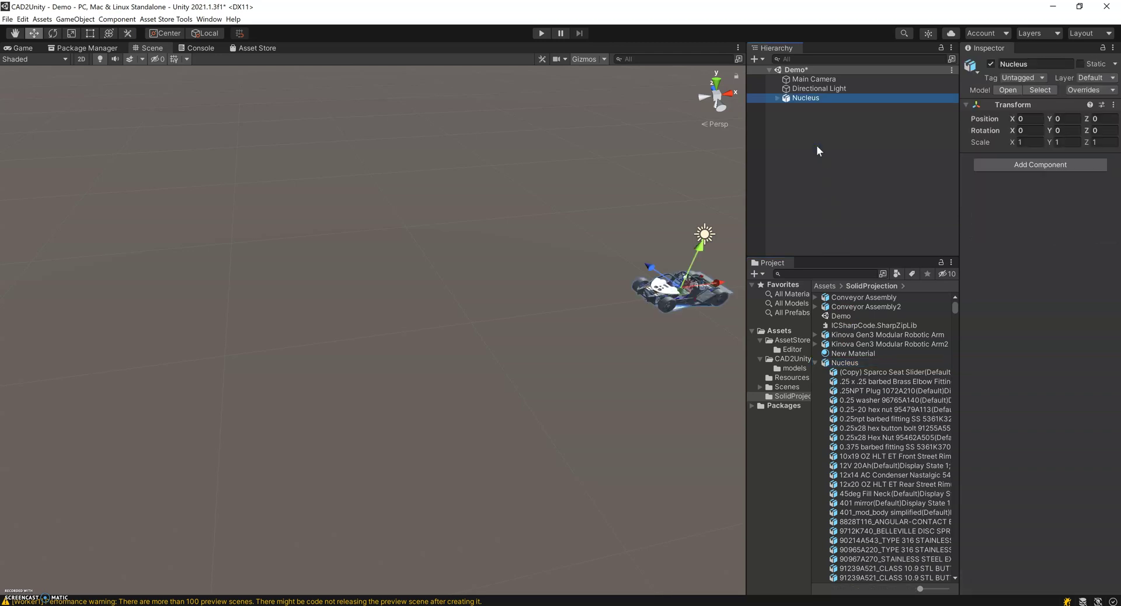
{"action": "left_click", "coordinate": [811, 99]}
{"action": "double_click", "coordinate": [811, 99]}
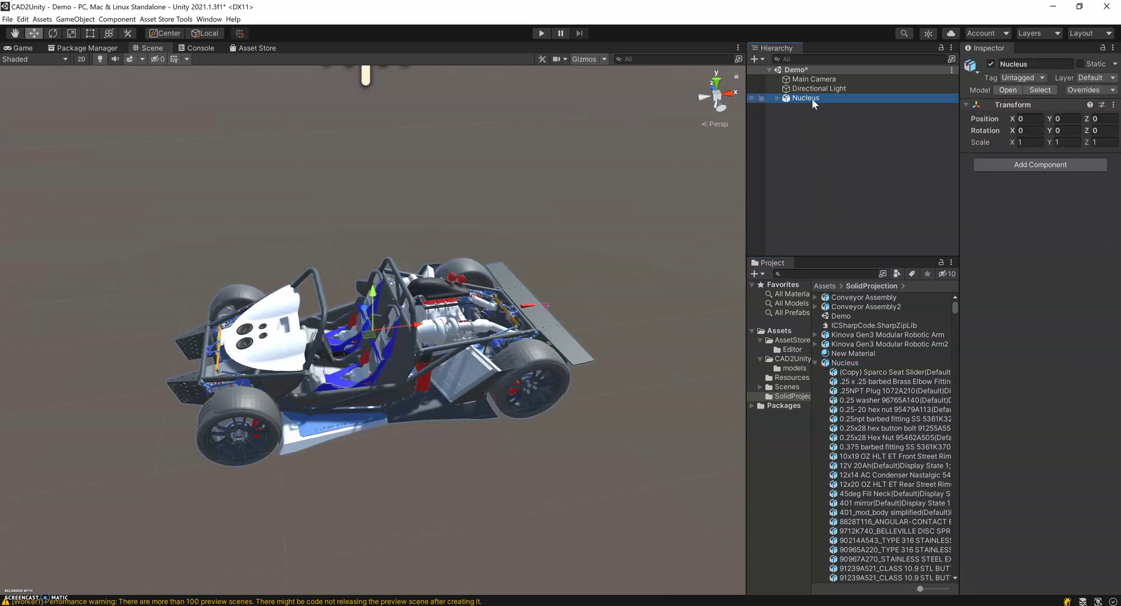
Step: Set the Nucleus Transform scale X and Y to 10
{"action": "left_click", "coordinate": [1031, 142]}
{"action": "type", "text": "0"}
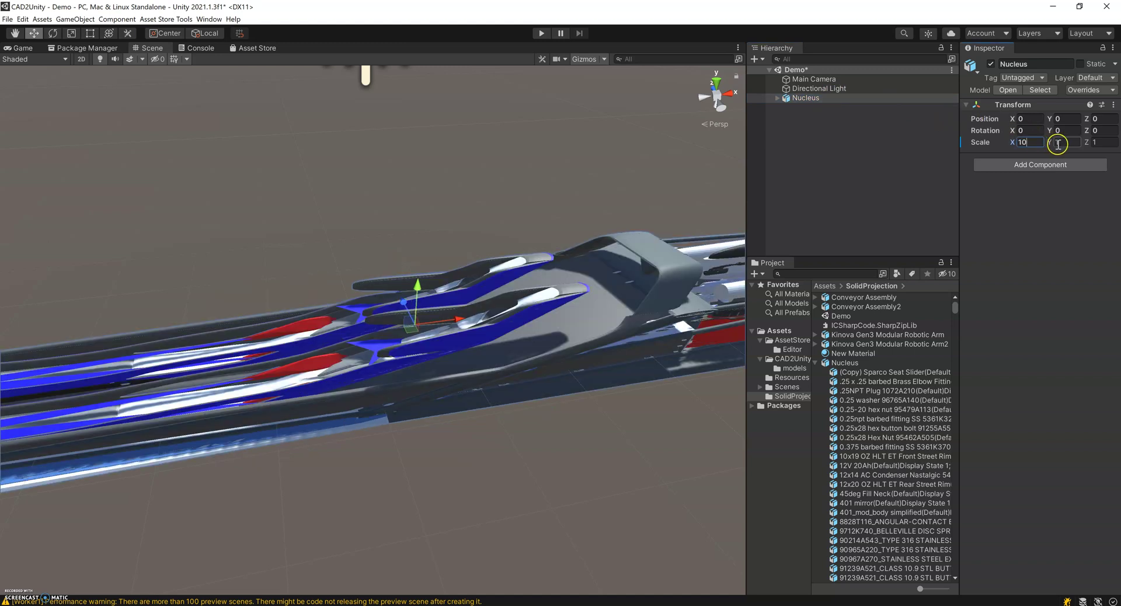
{"action": "left_click", "coordinate": [1068, 142]}
{"action": "type", "text": "10"}
{"action": "left_click", "coordinate": [1108, 143]}
Step: Set the Z scale to 10 and zoom in on the car from a lower angle
{"action": "type", "text": "10"}
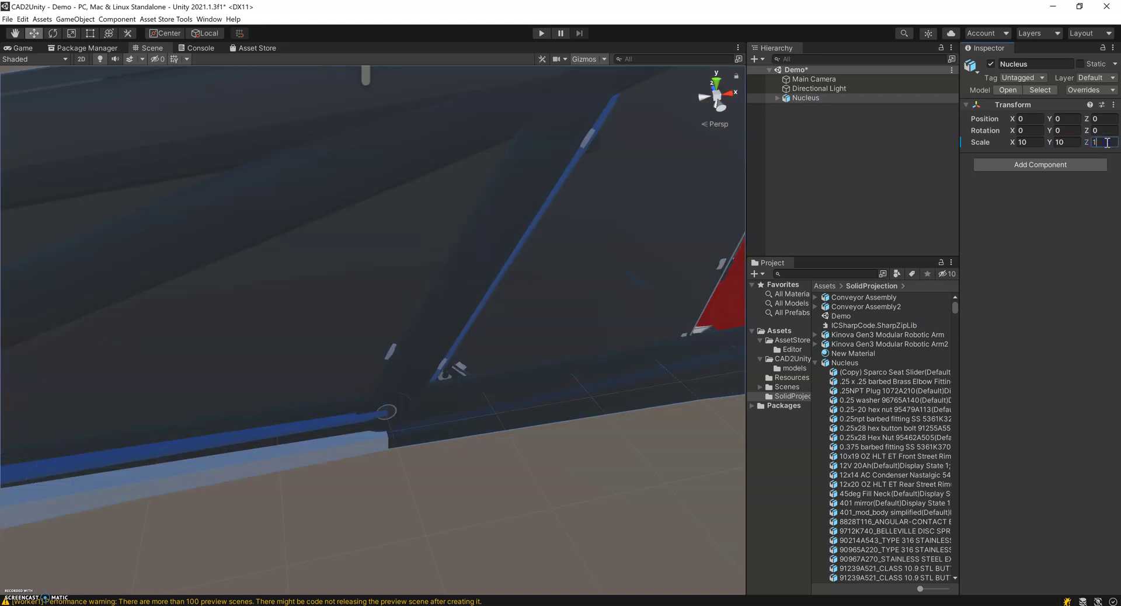
{"action": "scroll", "coordinate": [453, 298], "scroll_direction": "down", "scroll_amount": 15}
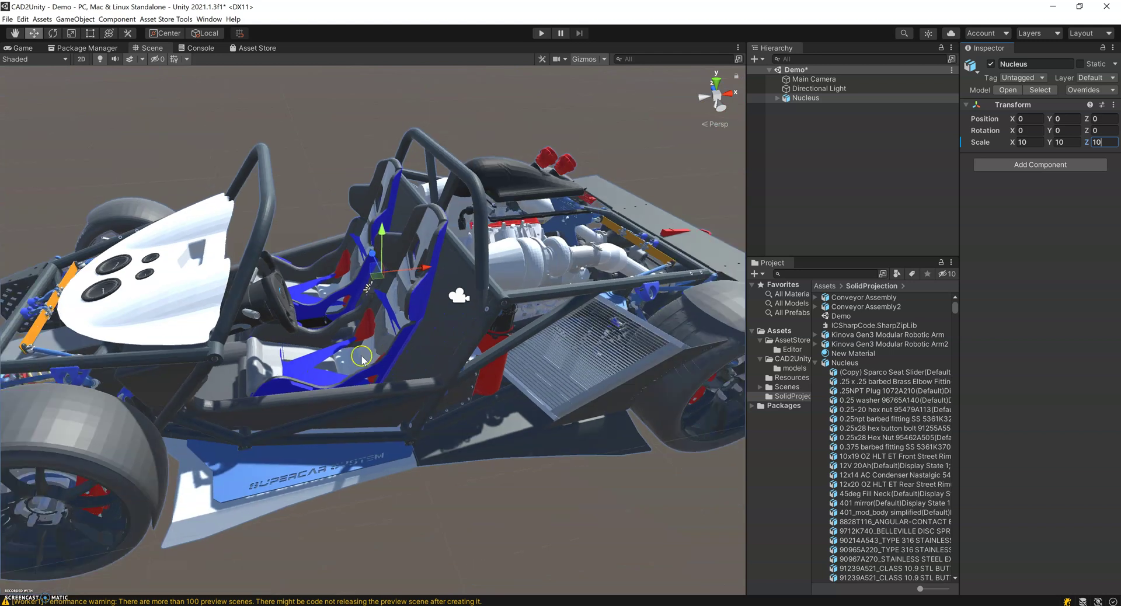
{"action": "left_click_drag", "start_coordinate": [361, 357], "coordinate": [411, 374], "text": "alt"}
{"action": "scroll", "coordinate": [493, 374], "scroll_direction": "up", "scroll_amount": 15}
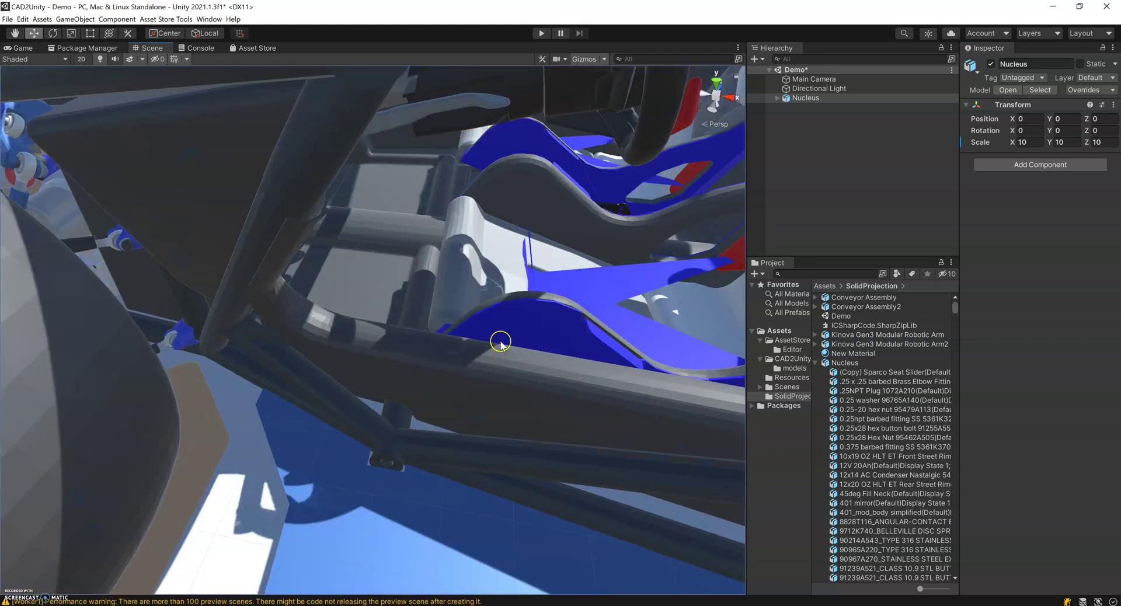
{"action": "scroll", "coordinate": [493, 374], "scroll_direction": "up", "scroll_amount": 15}
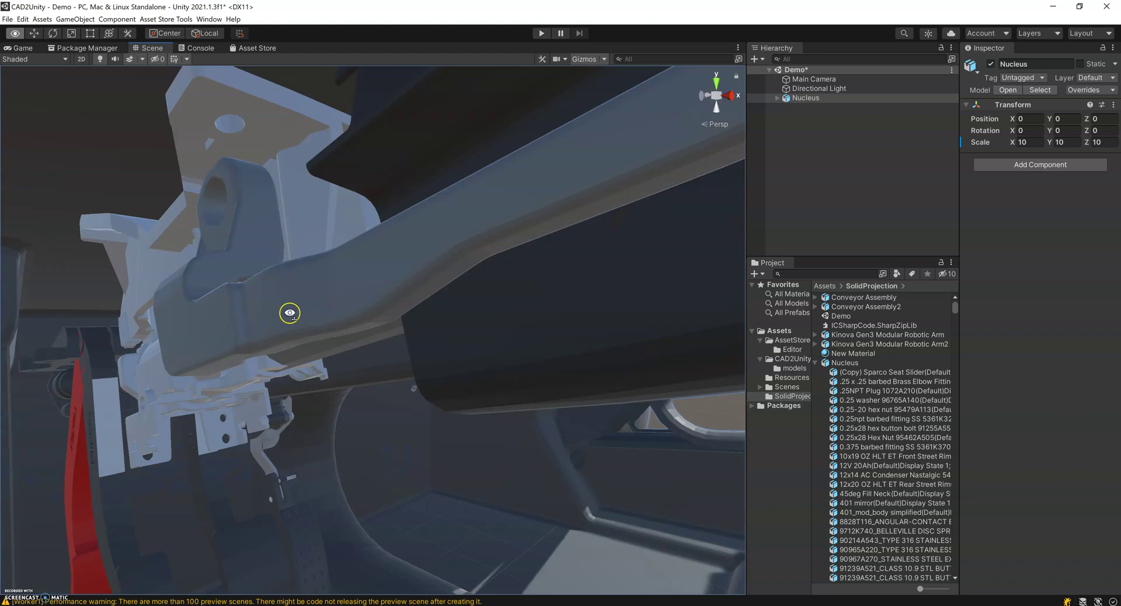
{"action": "scroll", "coordinate": [332, 350], "scroll_direction": "up", "scroll_amount": 10}
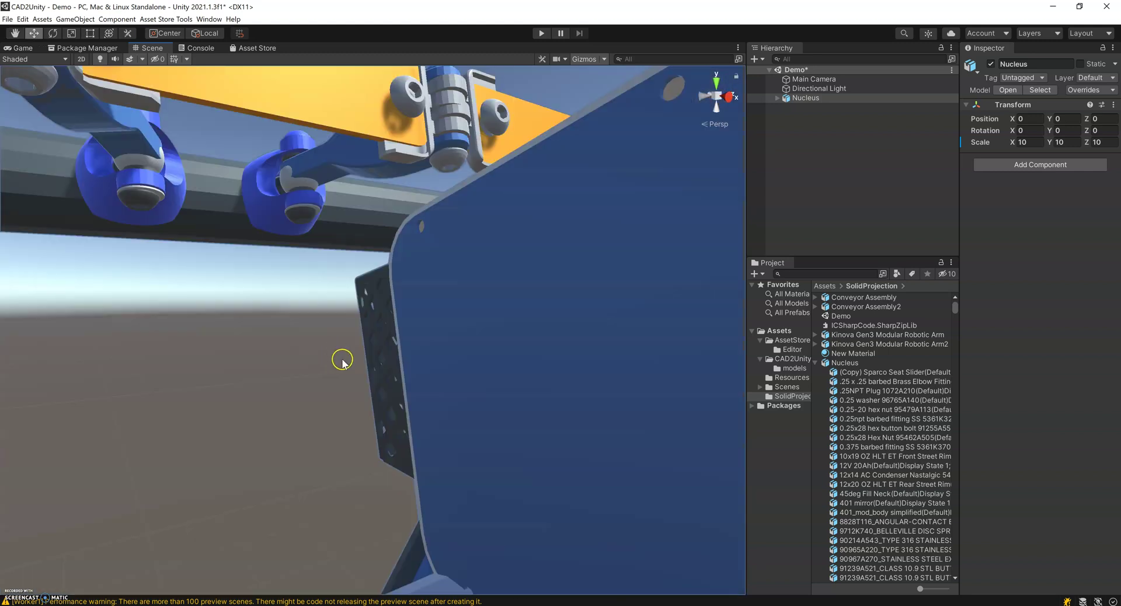
Step: Orbit around the enlarged car and settle on a full three-quarter view
{"action": "scroll", "coordinate": [338, 333], "scroll_direction": "down", "scroll_amount": 3}
{"action": "left_click_drag", "start_coordinate": [334, 313], "coordinate": [1115, 380], "text": "alt"}
{"action": "scroll", "coordinate": [455, 354], "scroll_direction": "down", "scroll_amount": 10}
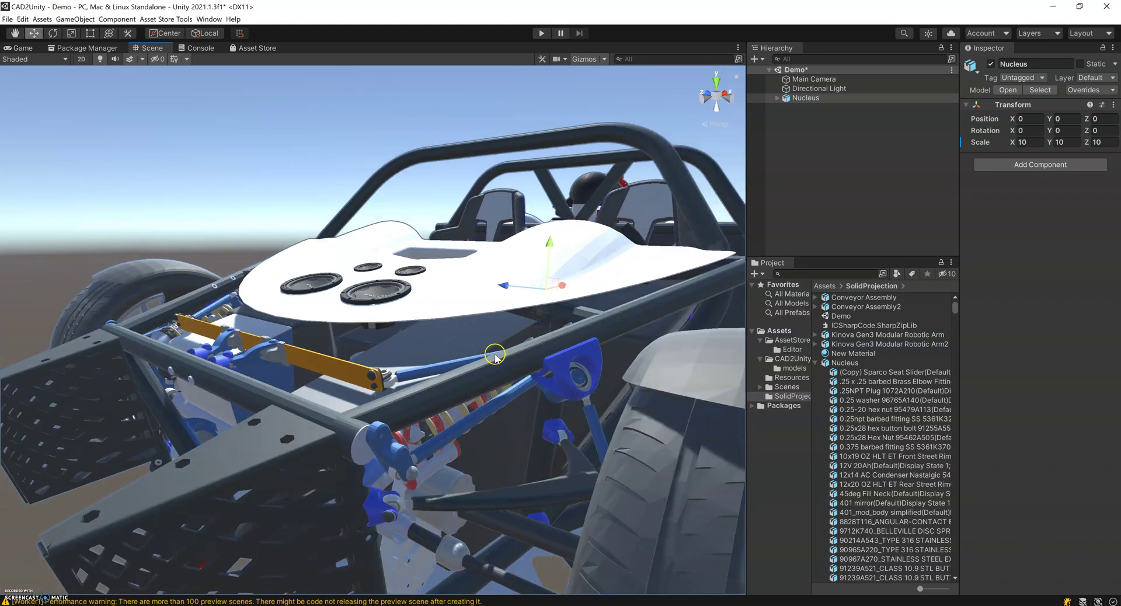
{"action": "left_click_drag", "start_coordinate": [601, 261], "coordinate": [605, 236], "text": "alt"}
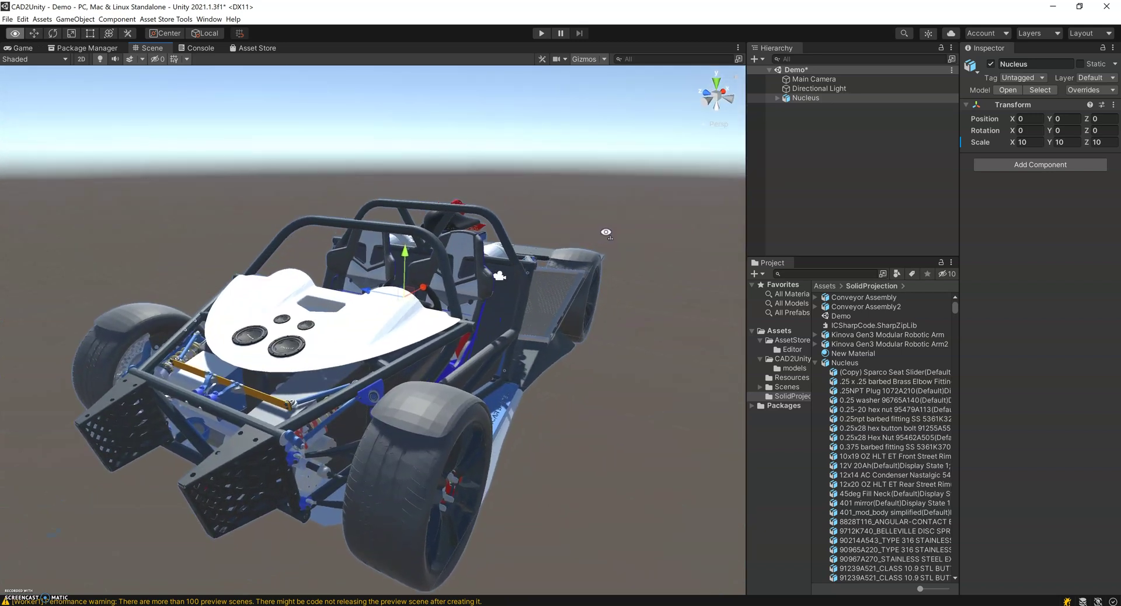
Step: Drill through Rear Anti-Roll Pushrod to mesh body7261979_0;1;1286 and show its Material_1 settings
{"action": "left_click", "coordinate": [776, 100]}
{"action": "left_click", "coordinate": [776, 98]}
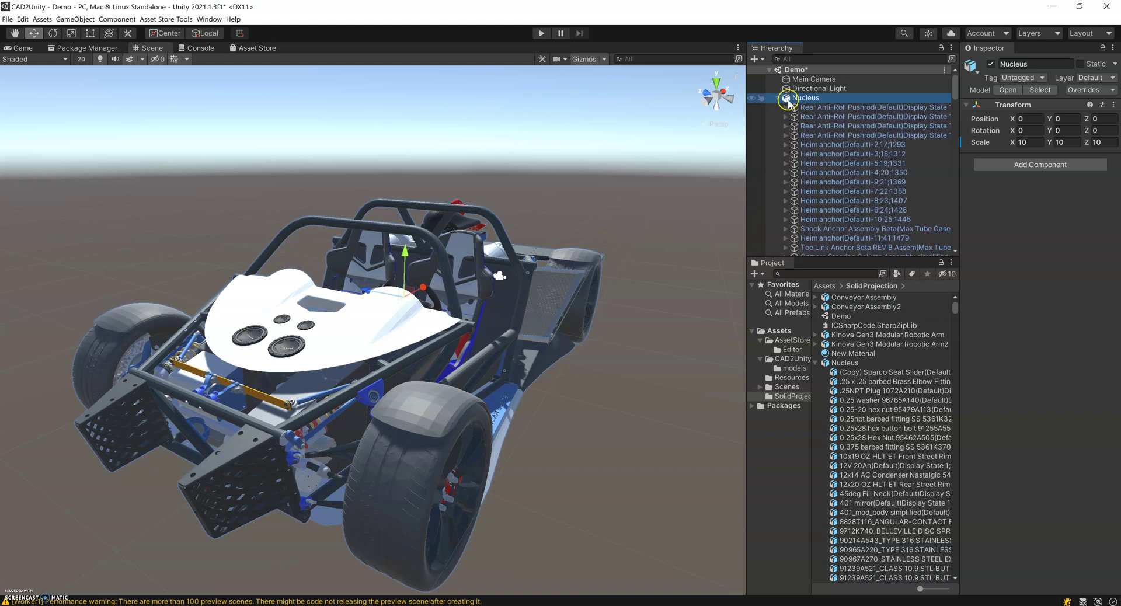
{"action": "left_click", "coordinate": [786, 108]}
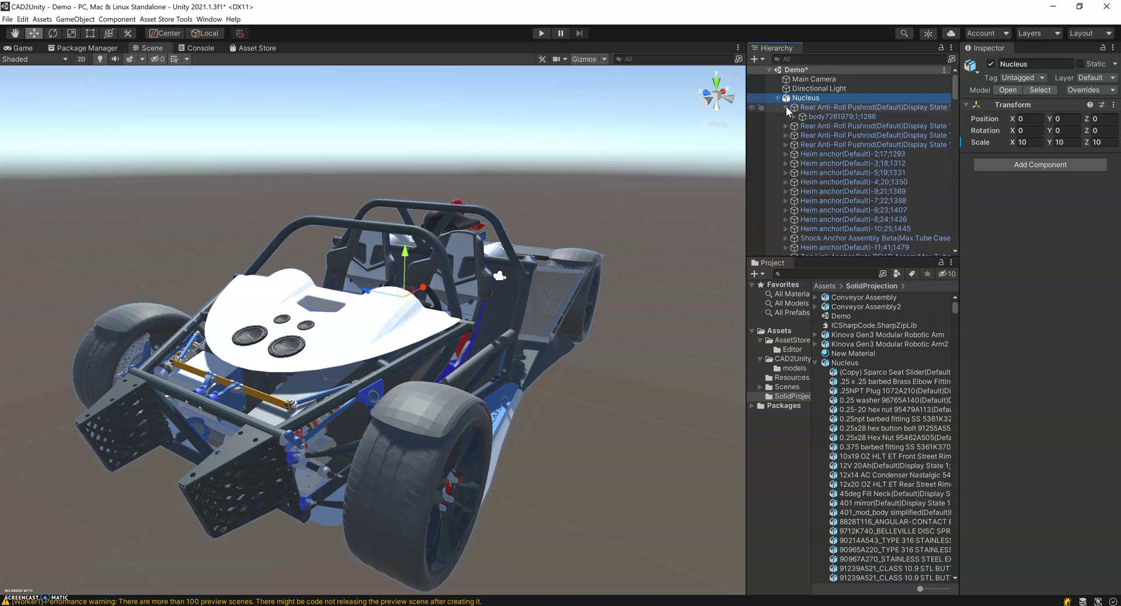
{"action": "left_click", "coordinate": [800, 117]}
{"action": "left_click", "coordinate": [795, 118]}
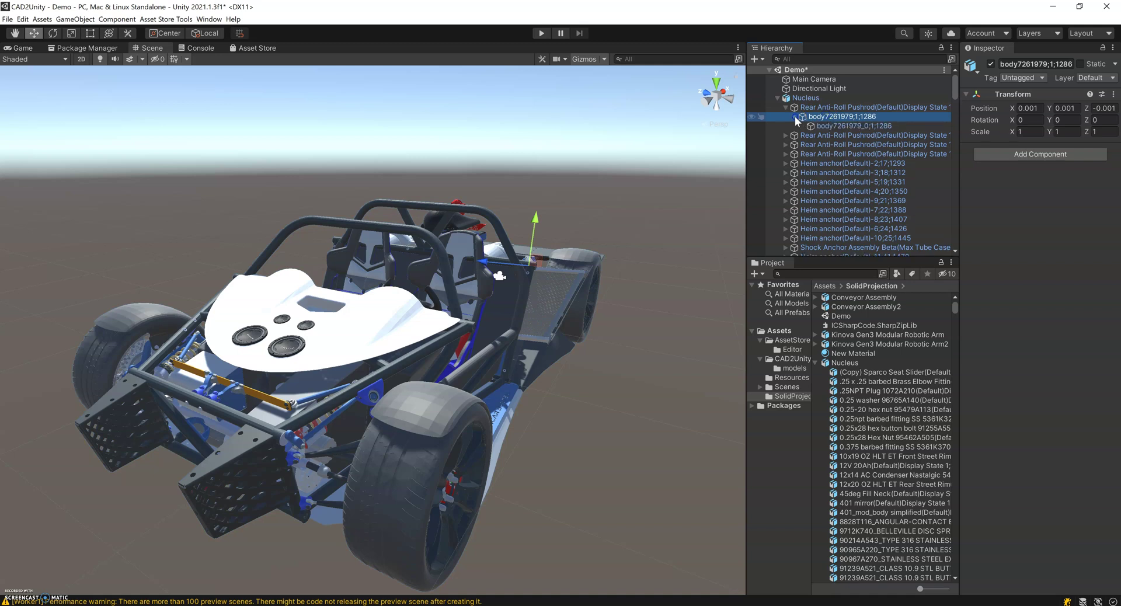
{"action": "left_click", "coordinate": [833, 126]}
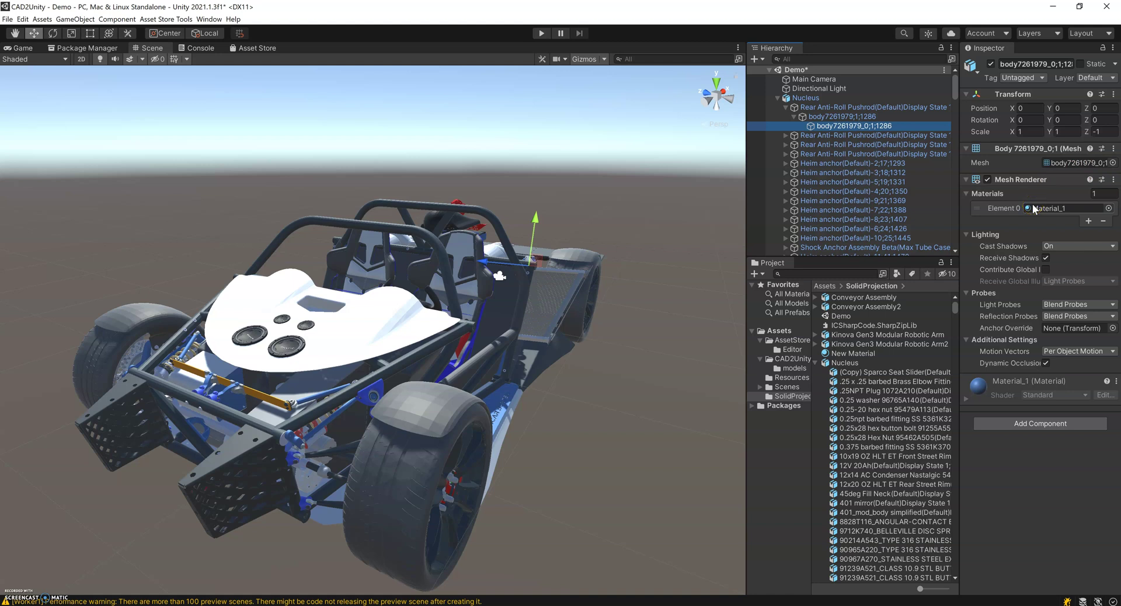
{"action": "left_click", "coordinate": [966, 401]}
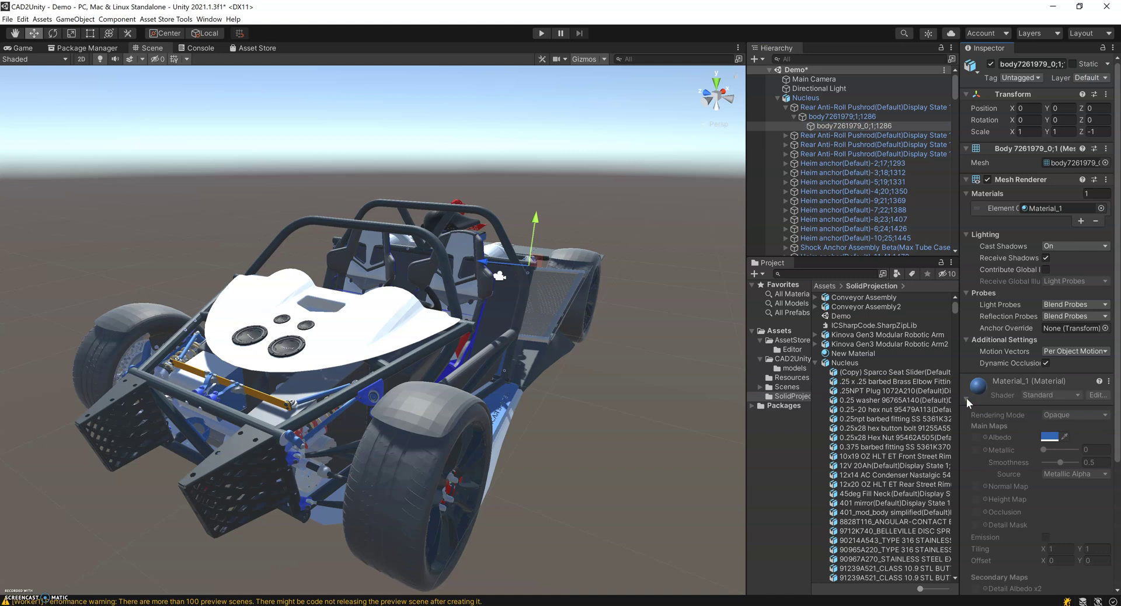